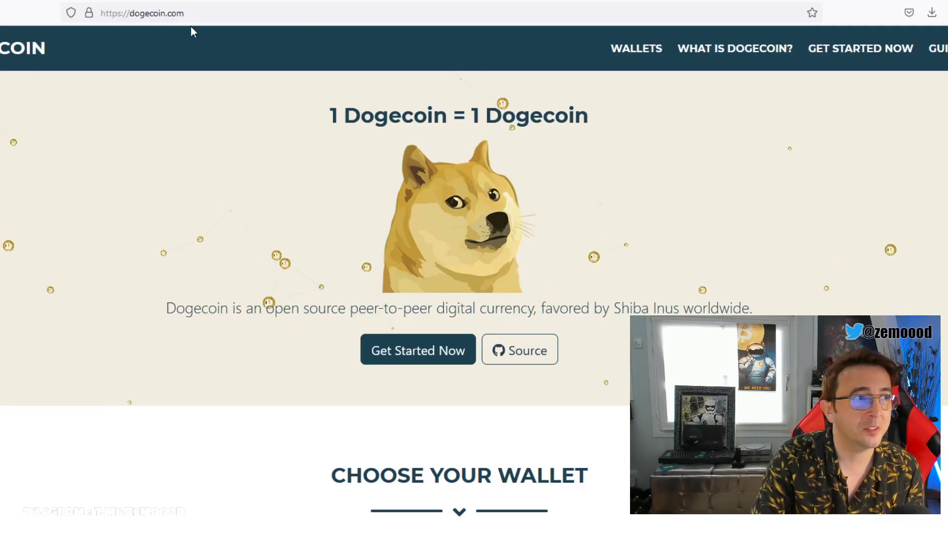
Edit the site address in the address bar and submit it
{"action": "left_click", "coordinate": [211, 13]}
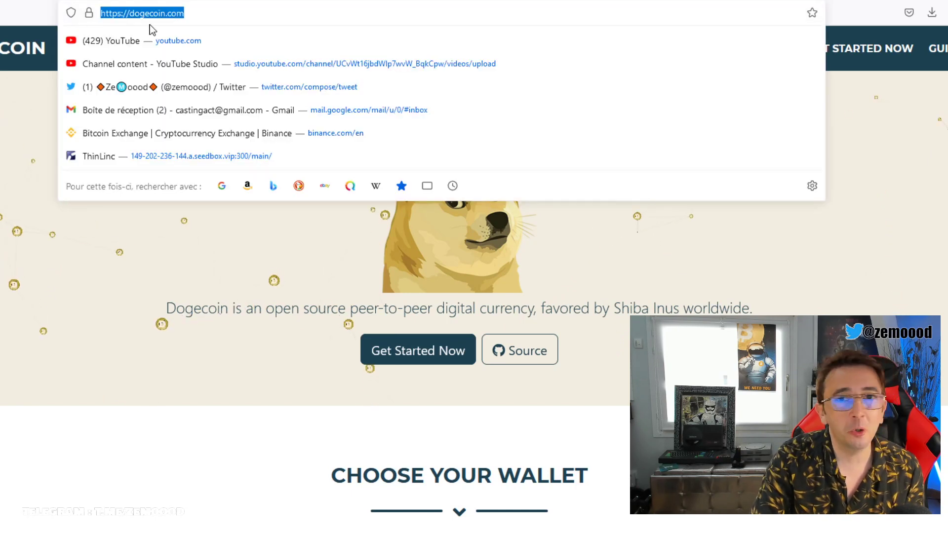
{"action": "left_click", "coordinate": [22, 436]}
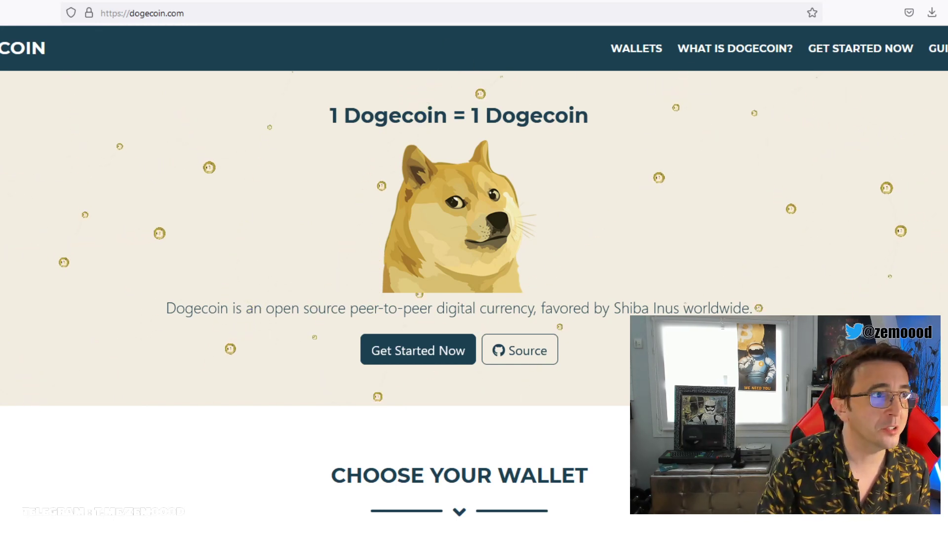
{"action": "left_click", "coordinate": [168, 15]}
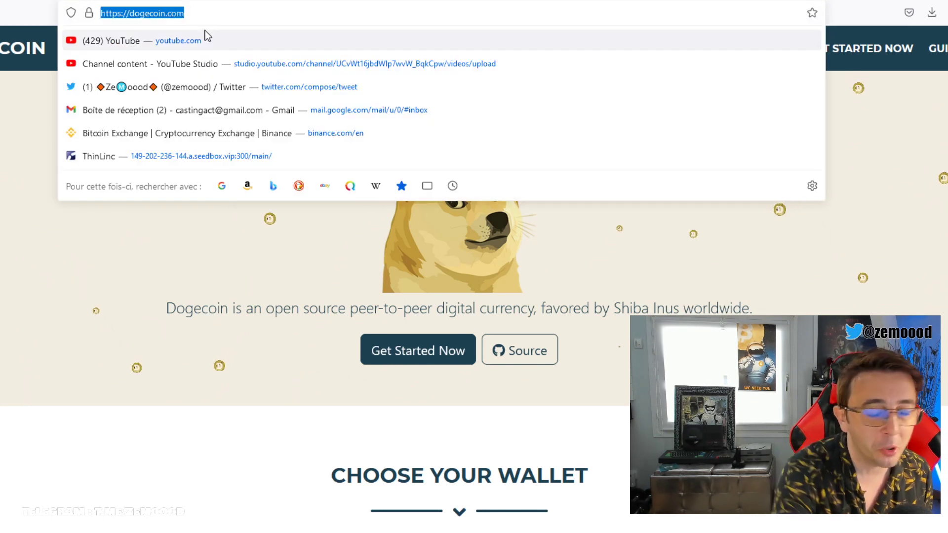
{"action": "key", "text": "BackSpace"}
{"action": "type", "text": "m"}
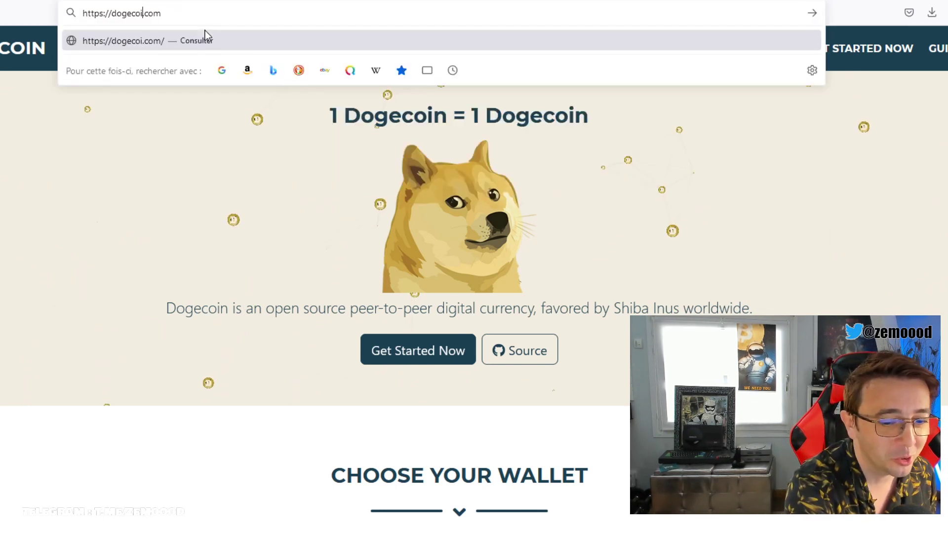
{"action": "type", "text": "n"}
{"action": "key", "text": "Return"}
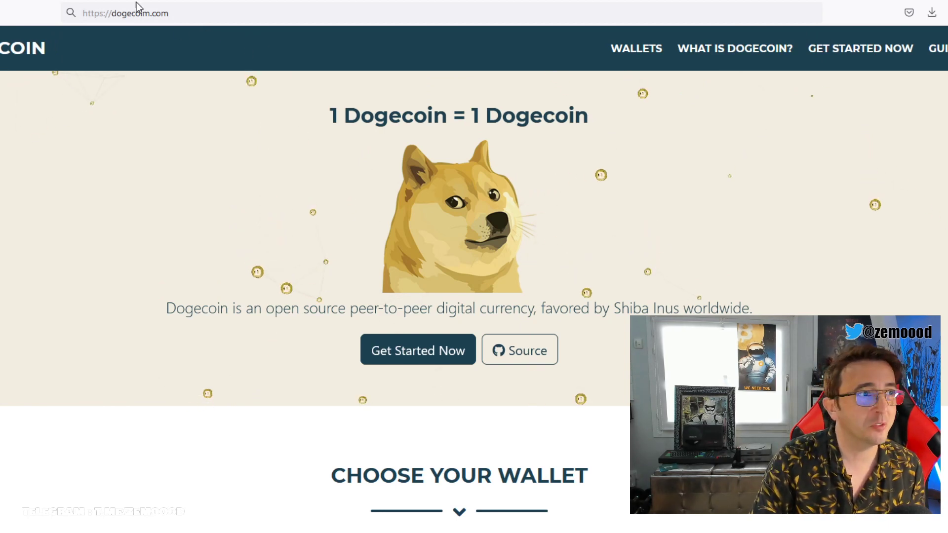
Fix the misspelled 'dogecoim' address and load dogecoin.com from the suggestions
{"action": "left_click", "coordinate": [150, 10]}
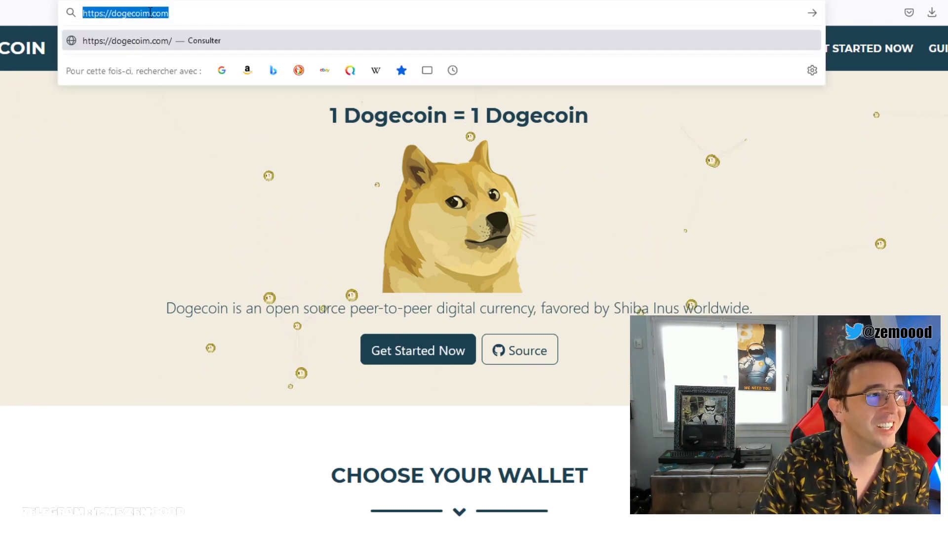
{"action": "left_click", "coordinate": [150, 13]}
{"action": "key", "text": "BackSpace"}
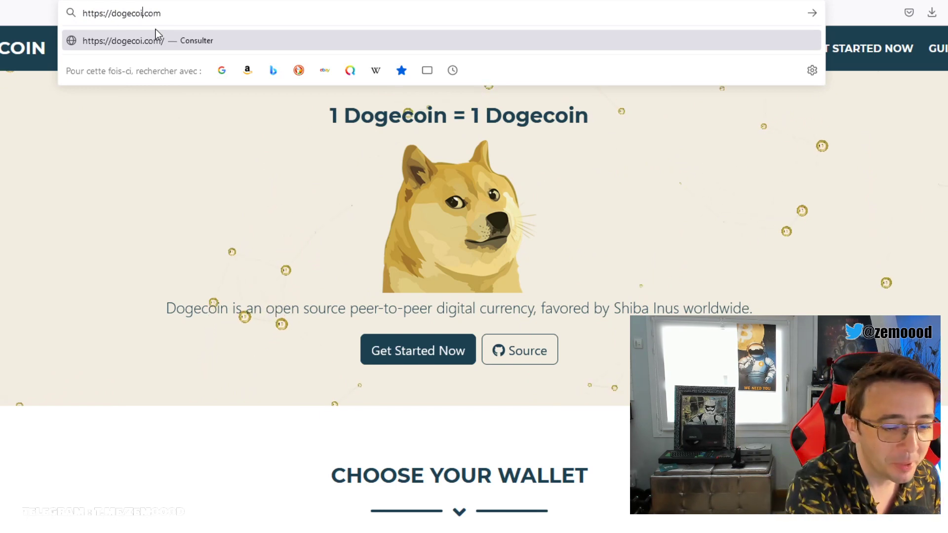
{"action": "type", "text": "n"}
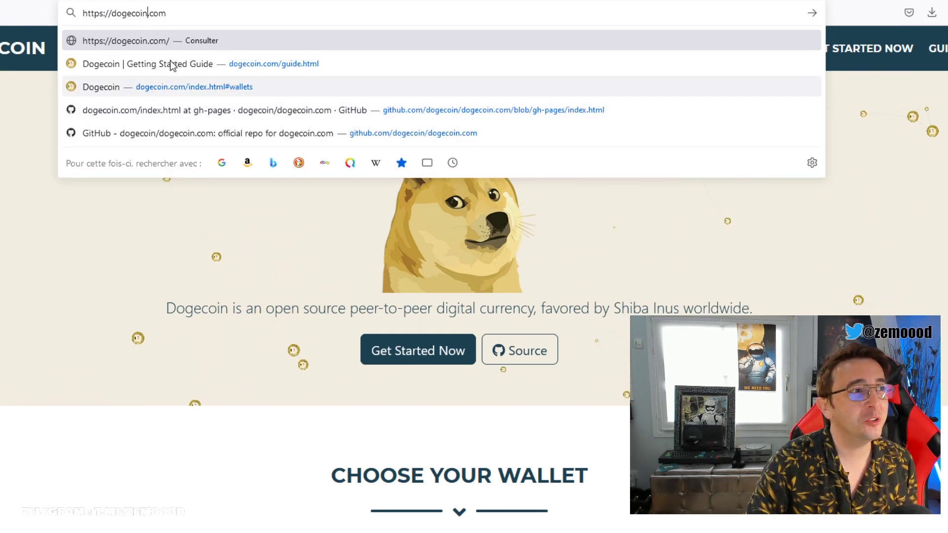
{"action": "left_click", "coordinate": [165, 35]}
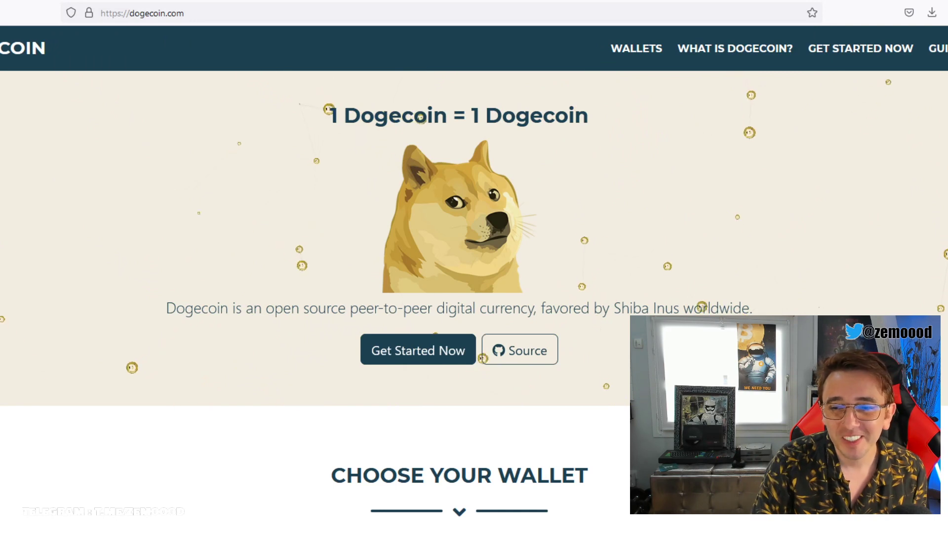
{"action": "scroll", "coordinate": [653, 273], "scroll_direction": "down", "scroll_amount": 3}
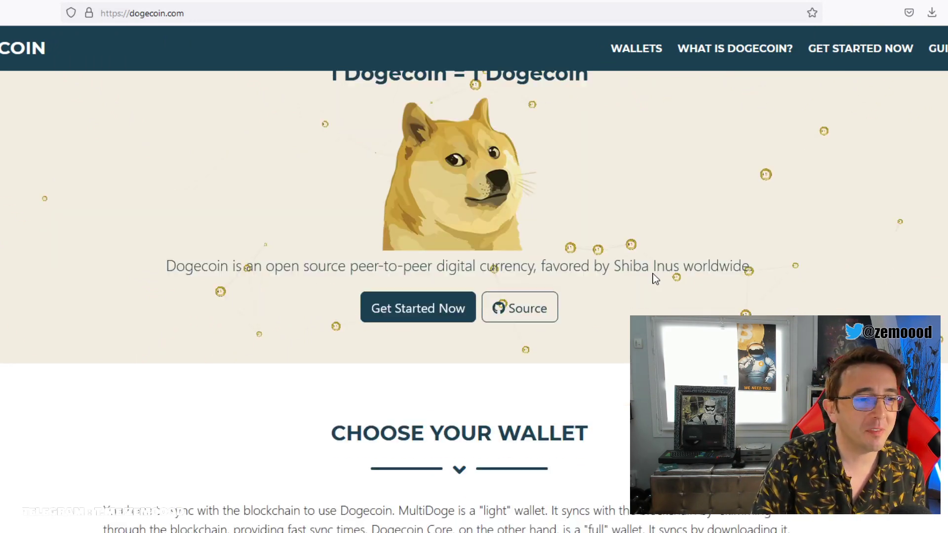
{"action": "scroll", "coordinate": [655, 279], "scroll_direction": "down", "scroll_amount": 3}
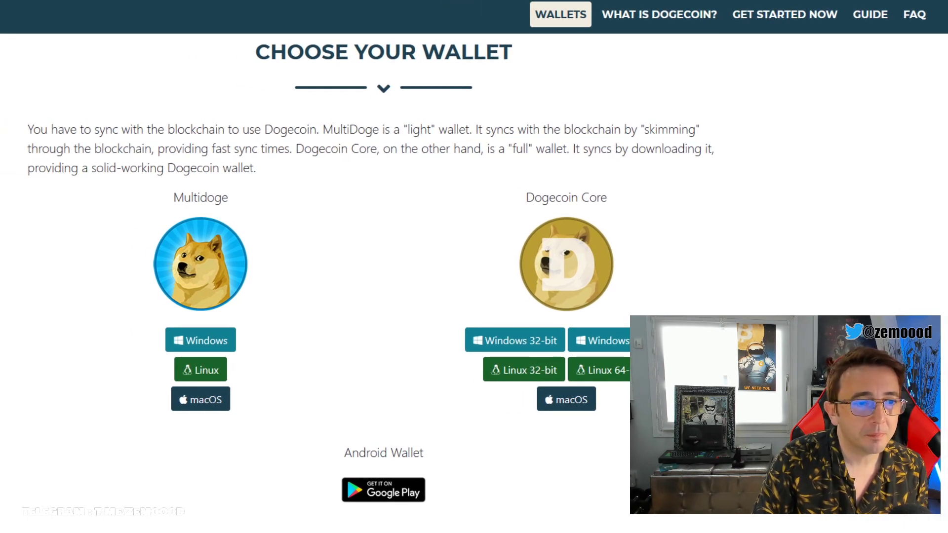
Download the Dogecoin Core Windows 64-bit installer, save it to disk and show the downloads list
{"action": "left_click", "coordinate": [604, 341]}
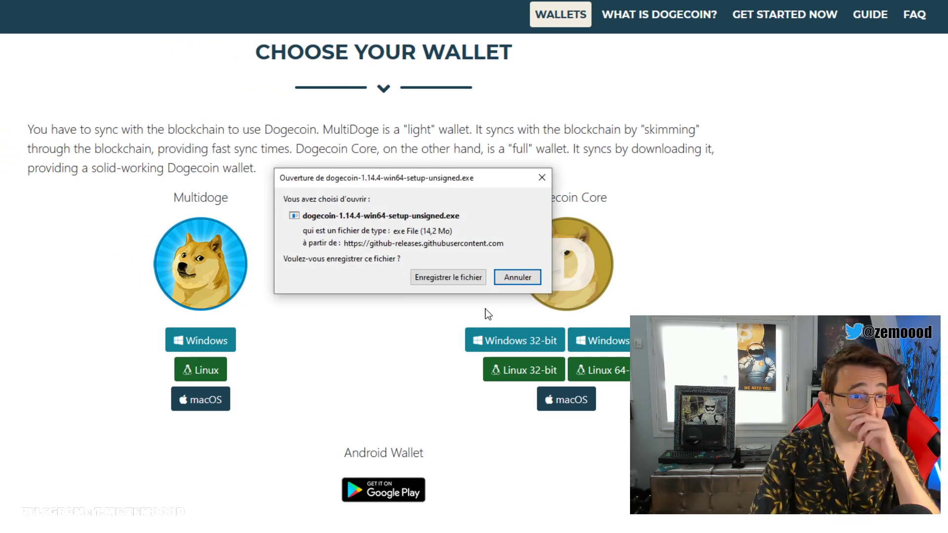
{"action": "left_click", "coordinate": [470, 281]}
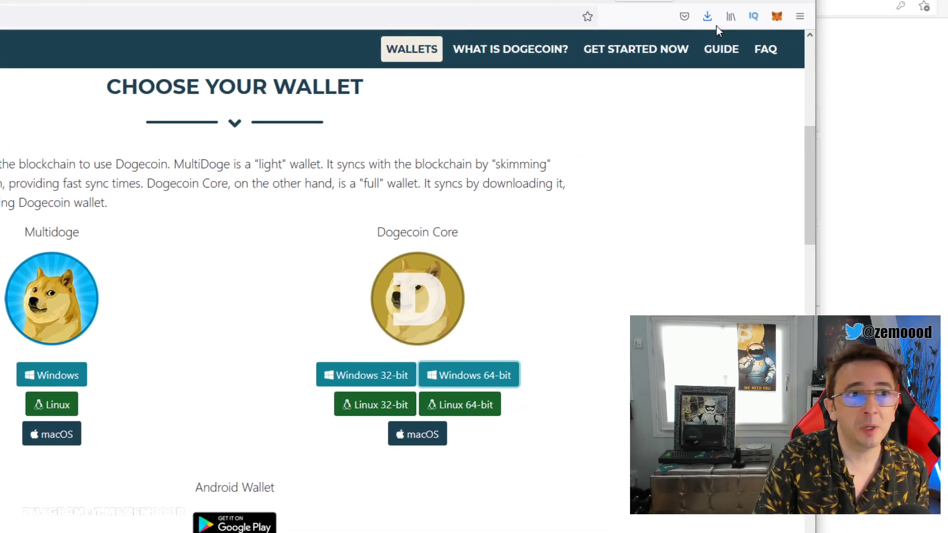
{"action": "left_click", "coordinate": [707, 16]}
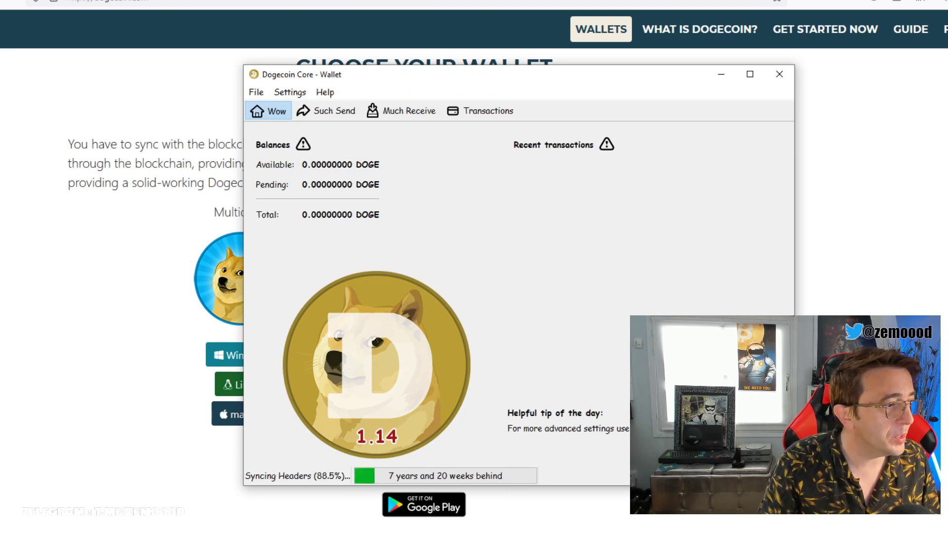
Dismiss the Start menu and drag the Dogecoin Core window toward the left of the screen
{"action": "key", "text": "super"}
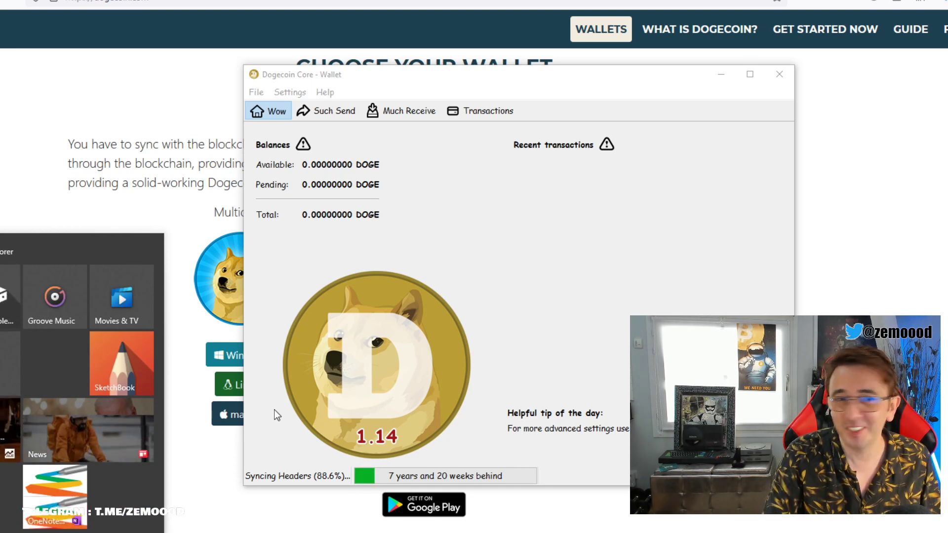
{"action": "left_click", "coordinate": [680, 301]}
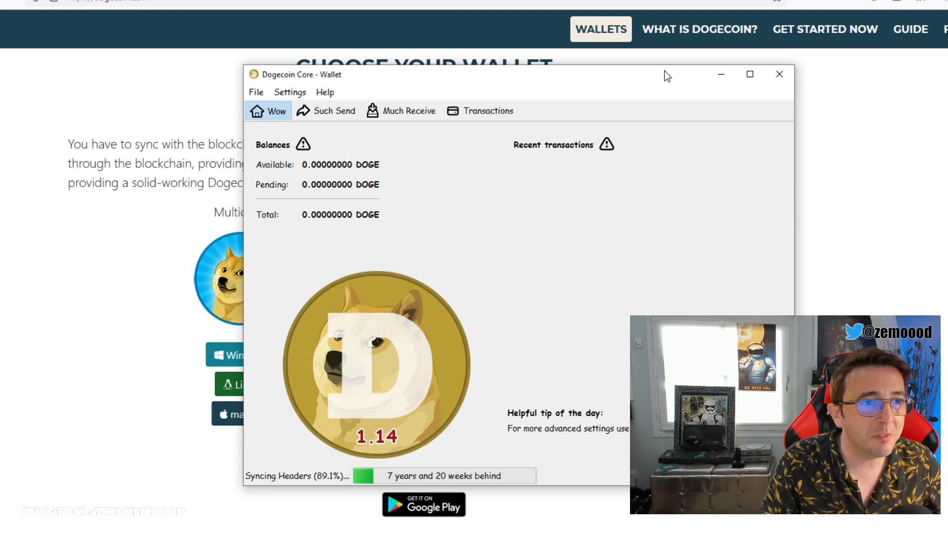
{"action": "left_click_drag", "start_coordinate": [662, 76], "coordinate": [467, 65]}
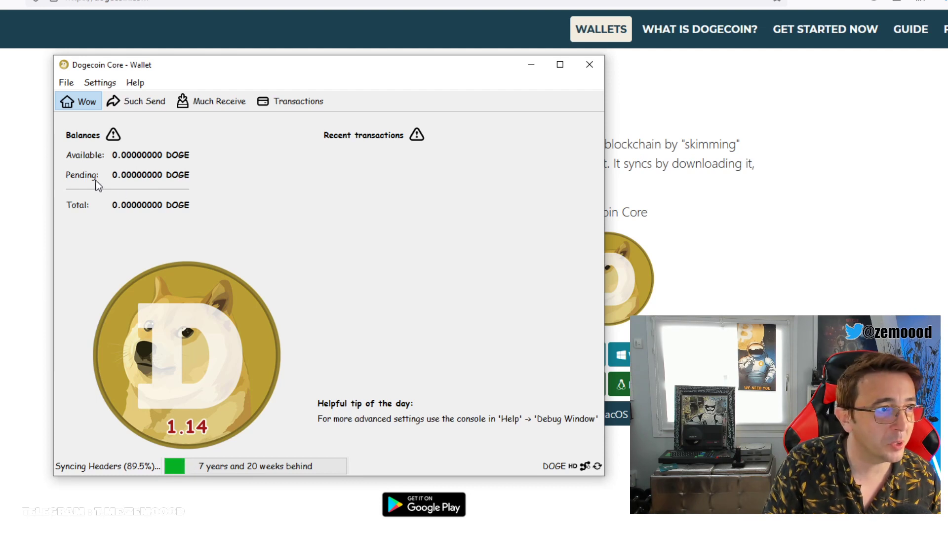
{"action": "left_click", "coordinate": [138, 85]}
{"action": "left_click", "coordinate": [154, 138]}
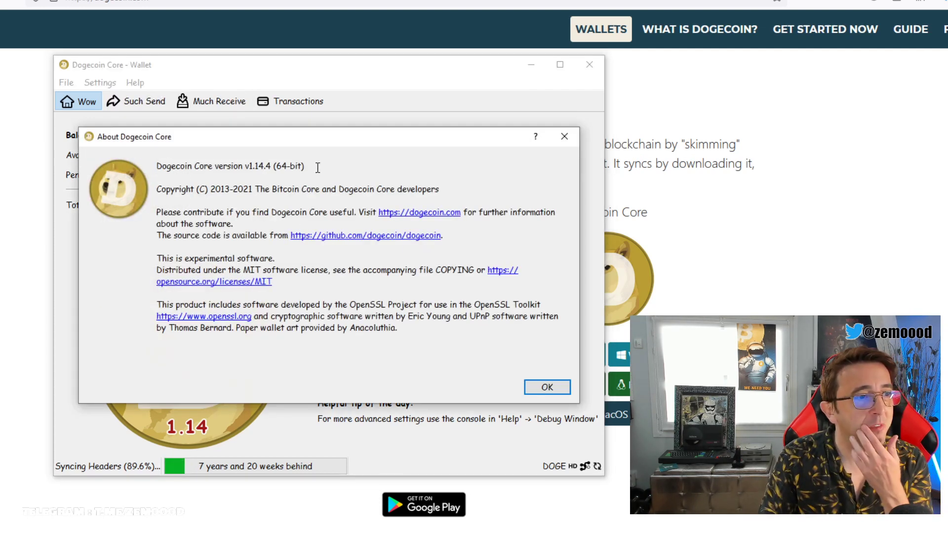
{"action": "left_click_drag", "start_coordinate": [318, 167], "coordinate": [151, 170]}
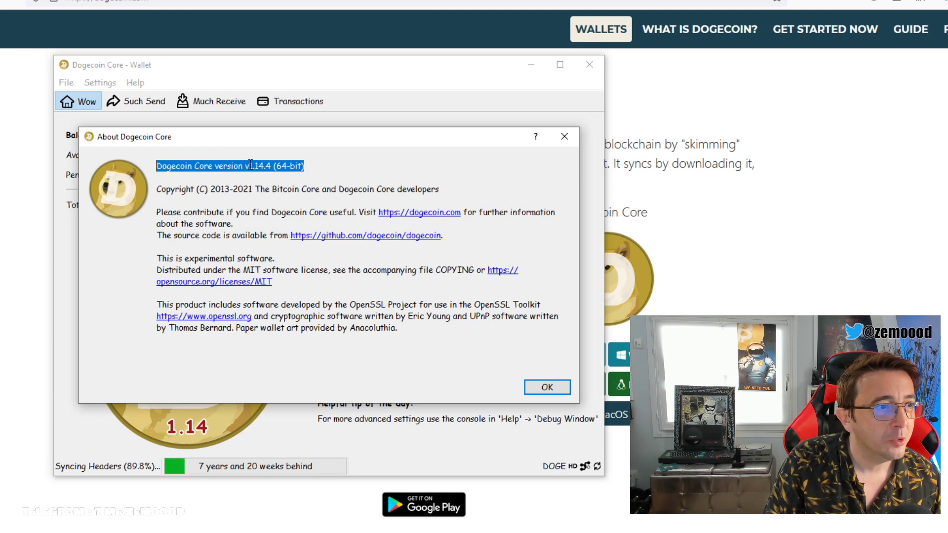
{"action": "left_click", "coordinate": [536, 388]}
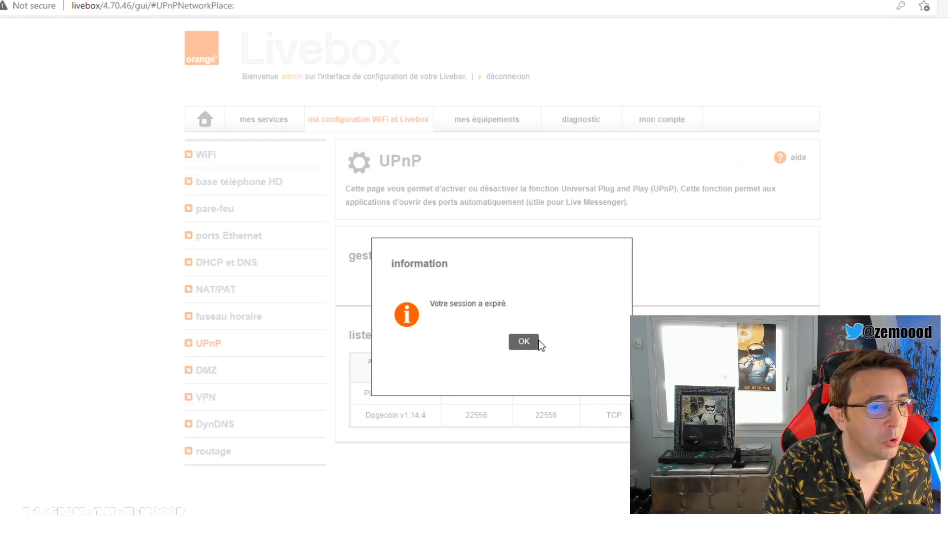
Search the web for '192.168.0.1 ne répond pas', then return to the Livebox login page
{"action": "left_click", "coordinate": [537, 345]}
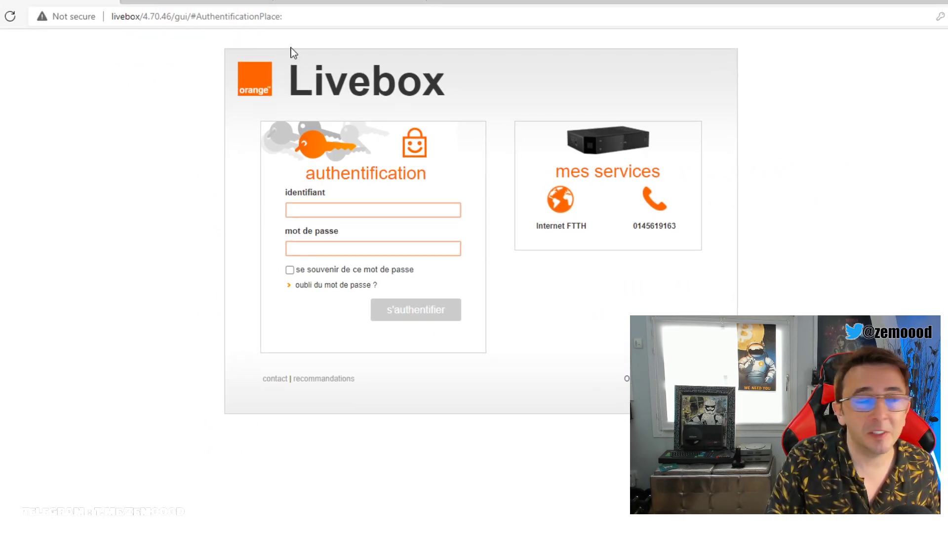
{"action": "left_click", "coordinate": [440, 2]}
{"action": "type", "text": "1"}
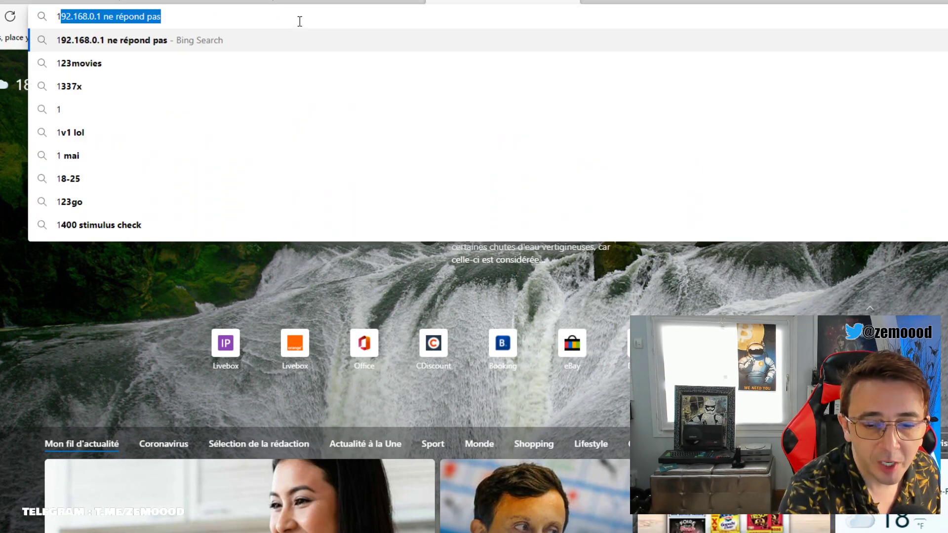
{"action": "type", "text": "92"}
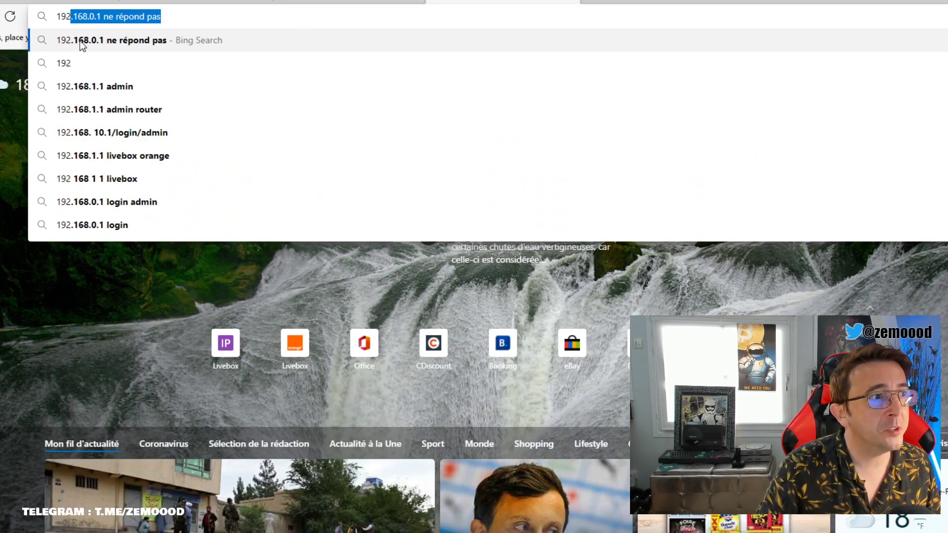
{"action": "left_click", "coordinate": [106, 43]}
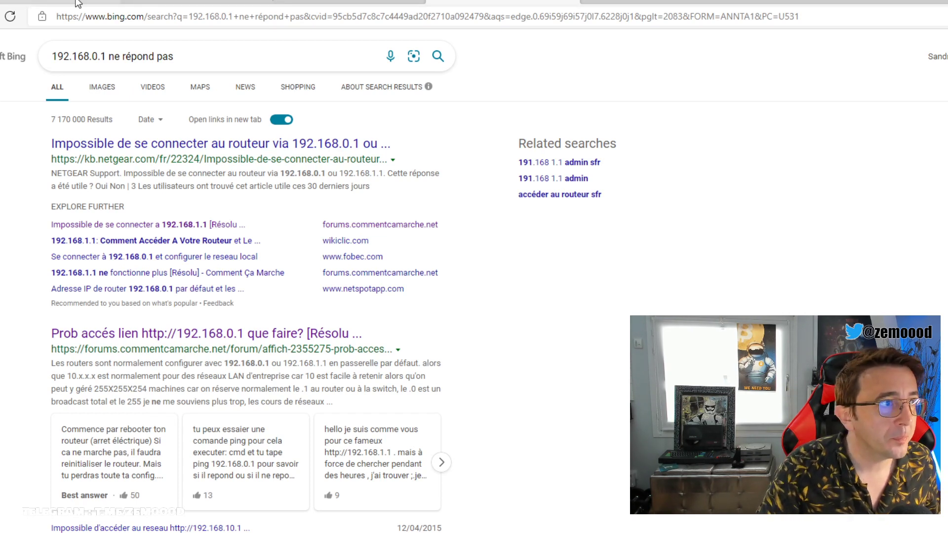
{"action": "left_click", "coordinate": [43, 3]}
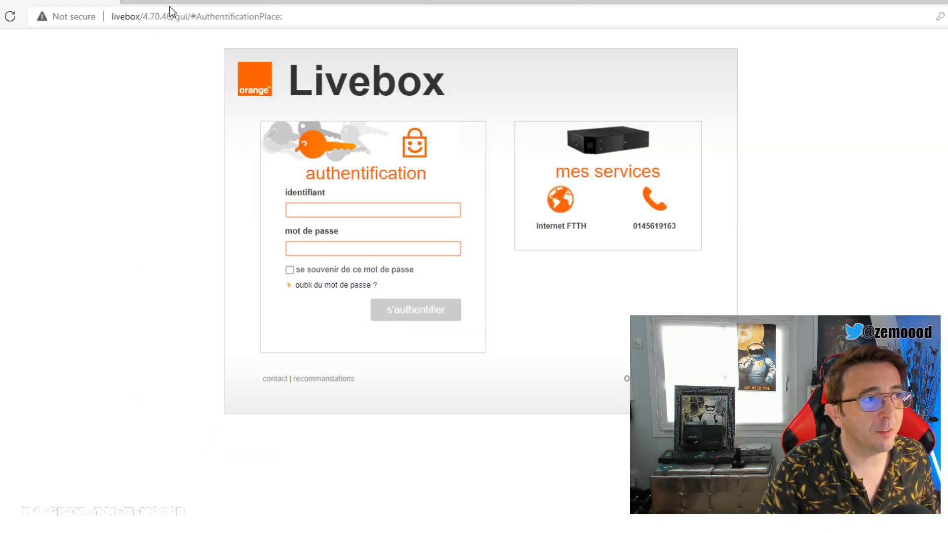
Fill the saved Livebox login credentials and authenticate with s'authentifier
{"action": "left_click", "coordinate": [345, 210]}
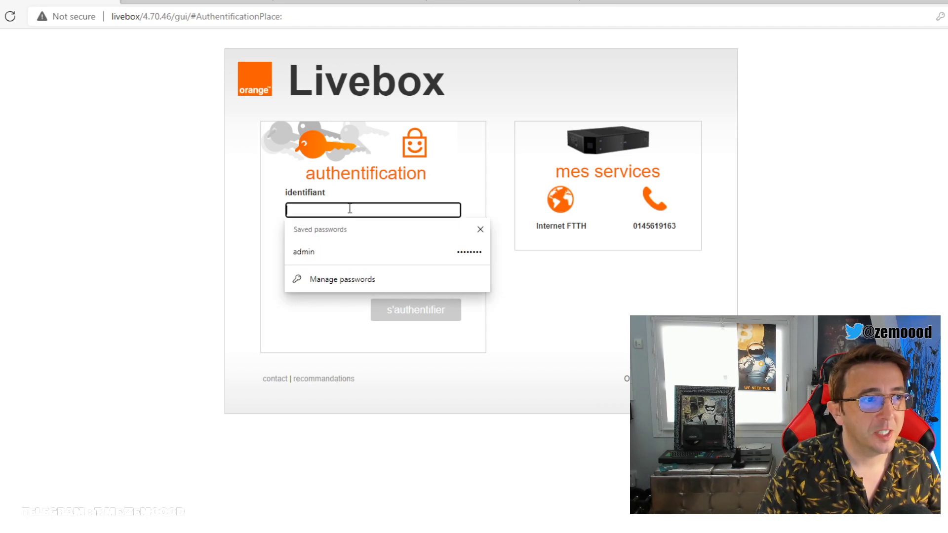
{"action": "left_click", "coordinate": [327, 252]}
{"action": "left_click", "coordinate": [437, 307]}
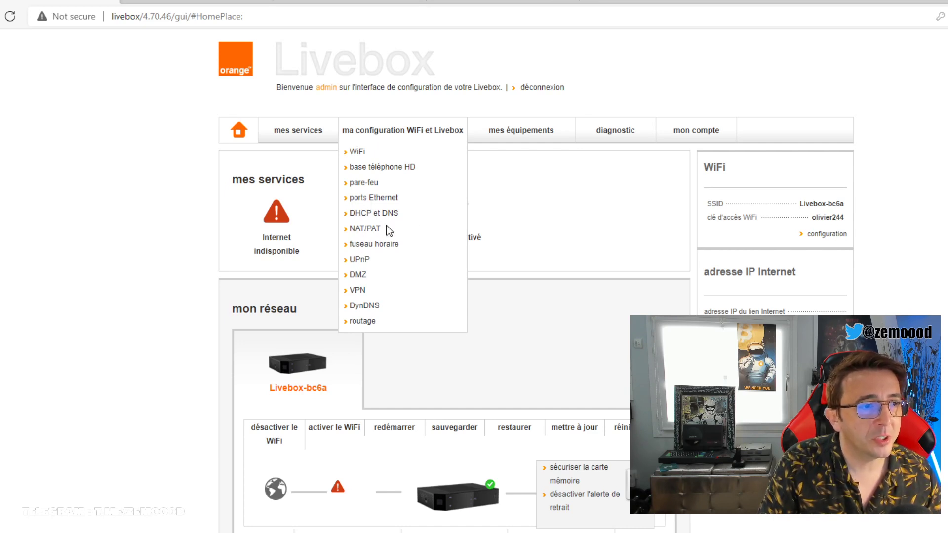
Reach the NAT/PAT port redirection page via the WiFi section and close the add-rule form
{"action": "left_click", "coordinate": [375, 202]}
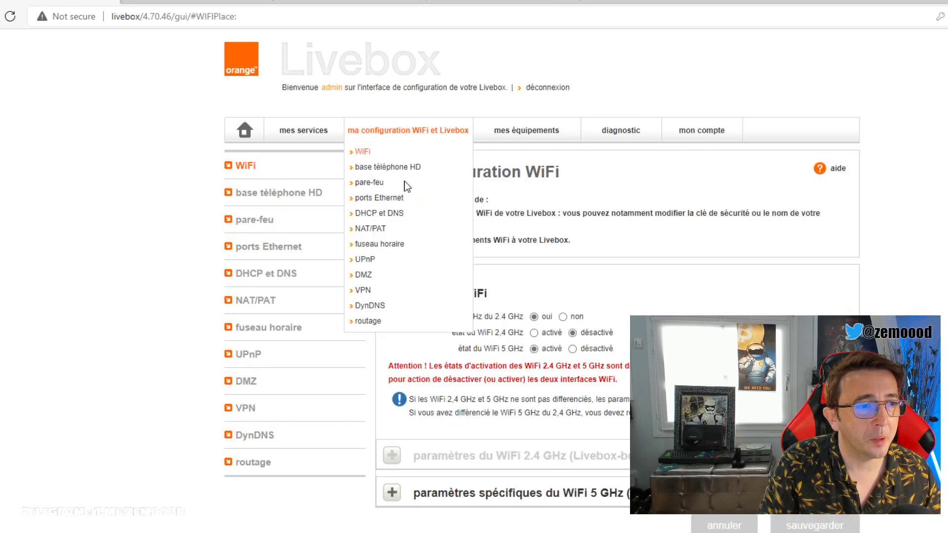
{"action": "mouse_move", "coordinate": [401, 130]}
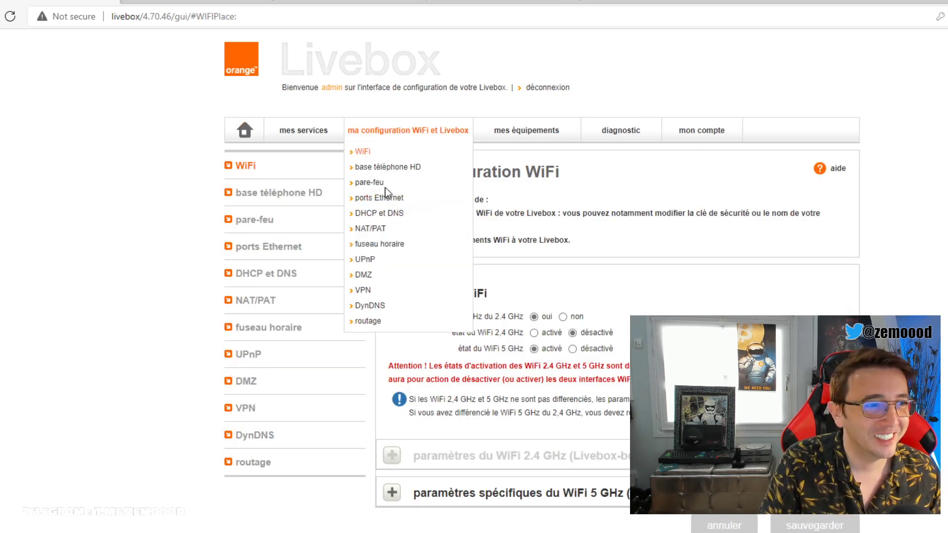
{"action": "left_click", "coordinate": [368, 229]}
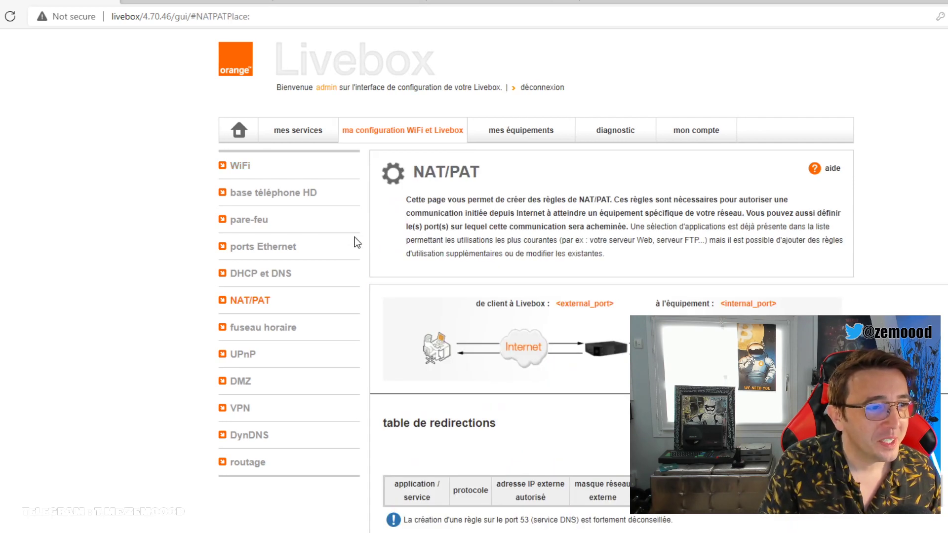
{"action": "scroll", "coordinate": [549, 393], "scroll_direction": "down", "scroll_amount": 1}
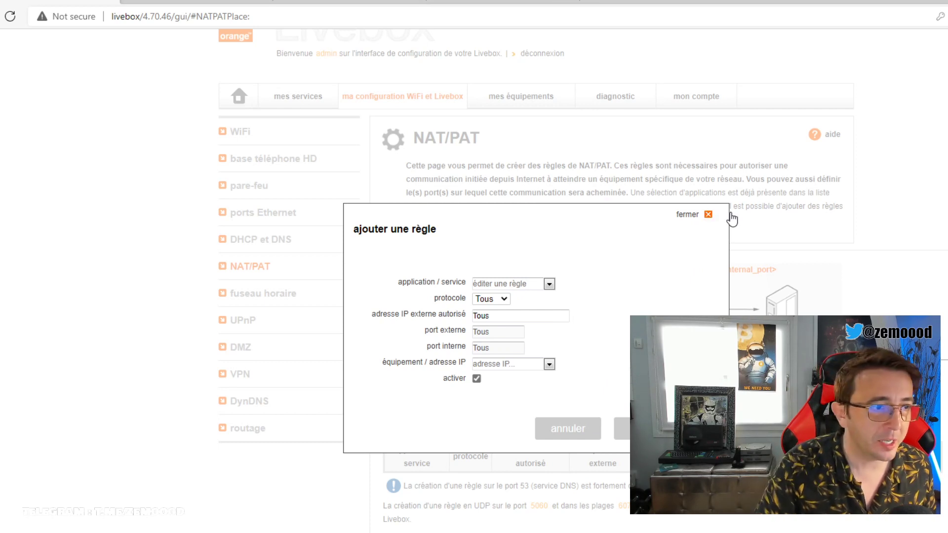
{"action": "left_click", "coordinate": [706, 215]}
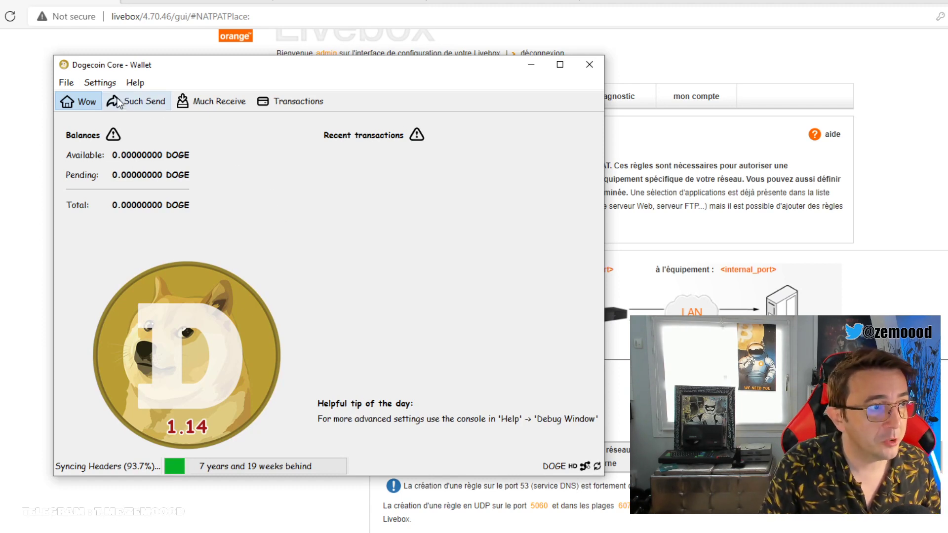
Enable Map port using UPnP in Dogecoin Core's Network options and apply with OK
{"action": "left_click", "coordinate": [98, 87]}
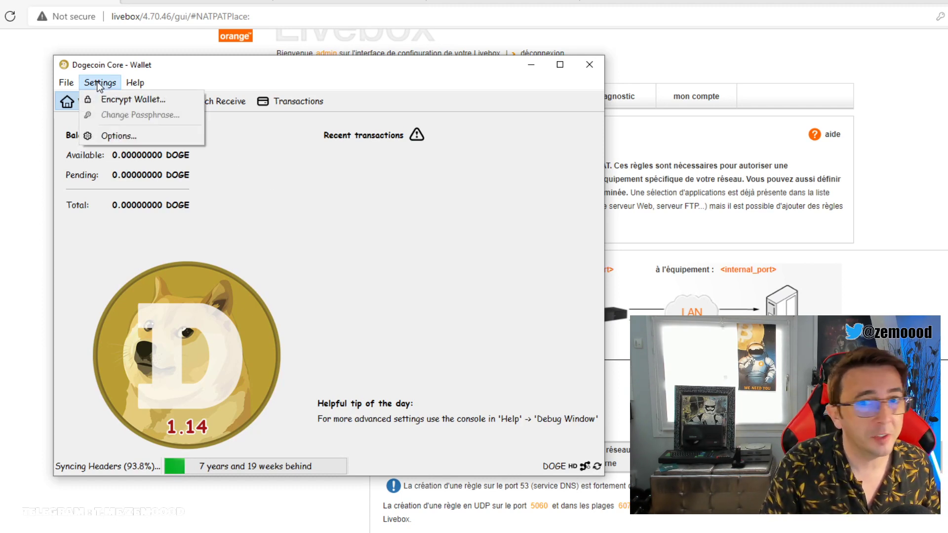
{"action": "left_click", "coordinate": [129, 136]}
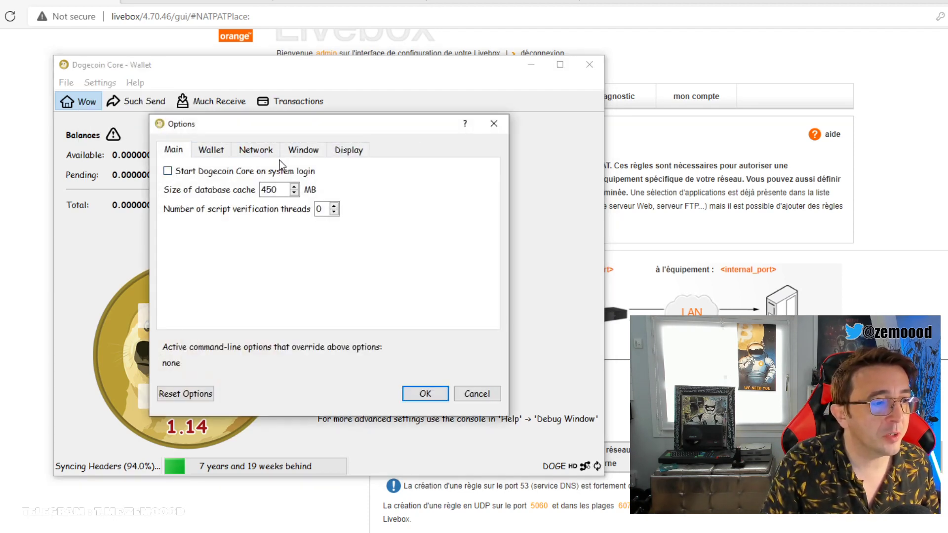
{"action": "left_click", "coordinate": [256, 152]}
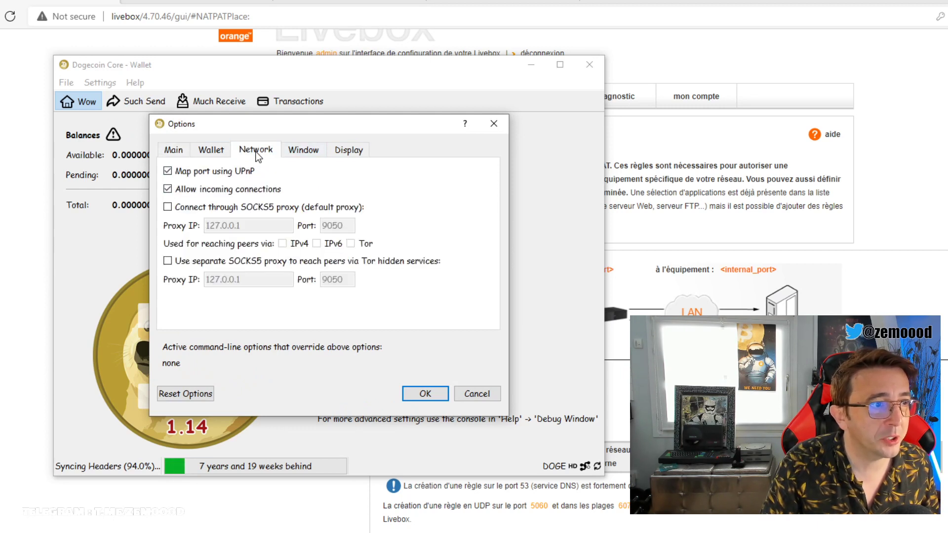
{"action": "left_click", "coordinate": [168, 172]}
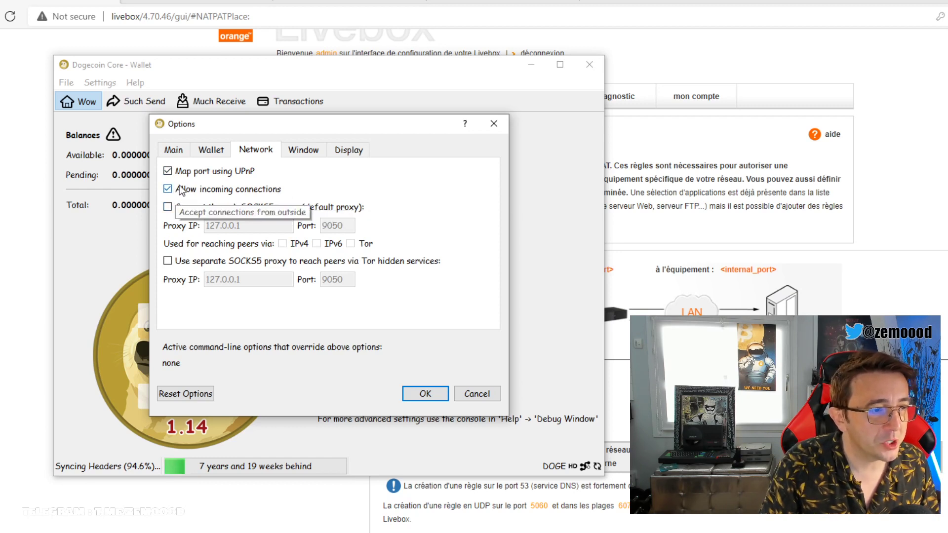
{"action": "left_click", "coordinate": [425, 394]}
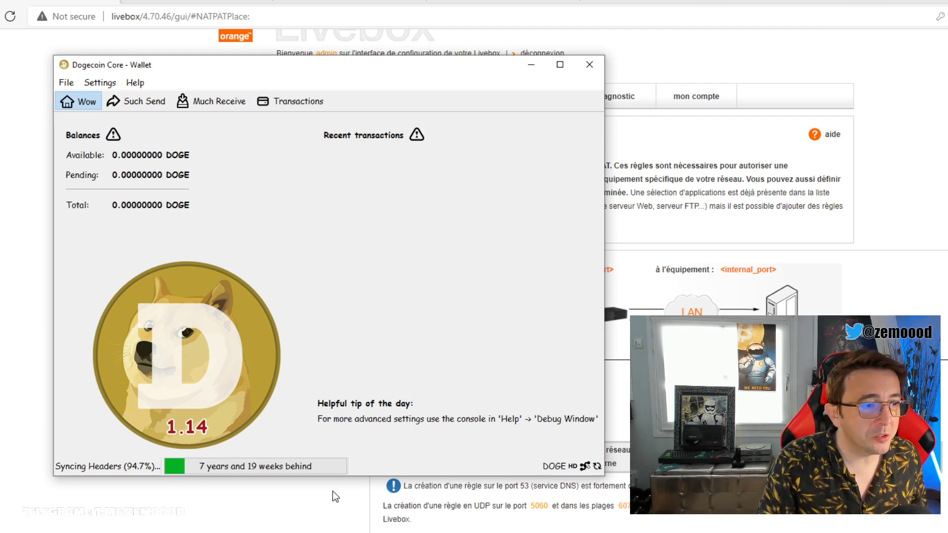
Show the Livebox UPnP page and highlight the Dogecoin v1.14.4 entry on port 22556
{"action": "left_click", "coordinate": [316, 531]}
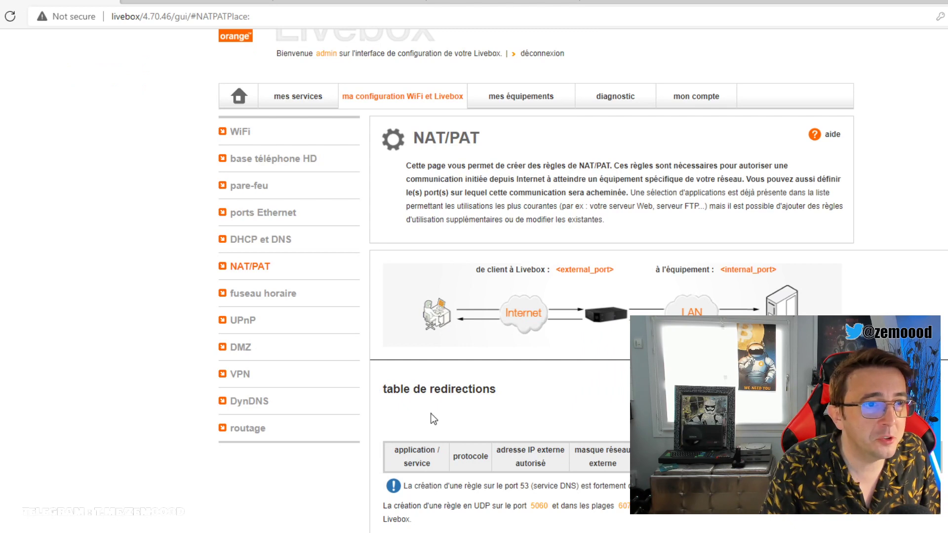
{"action": "left_click", "coordinate": [238, 320]}
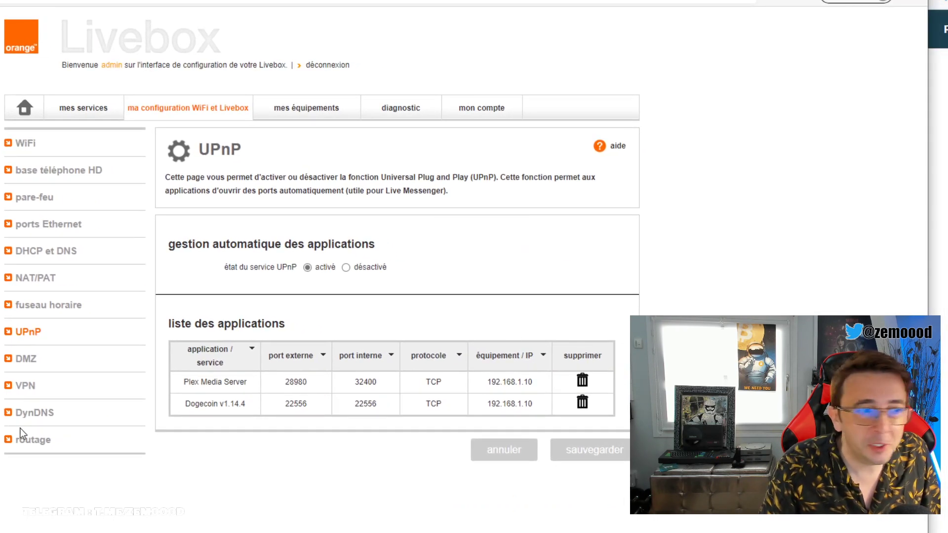
{"action": "left_click_drag", "start_coordinate": [182, 404], "coordinate": [401, 400]}
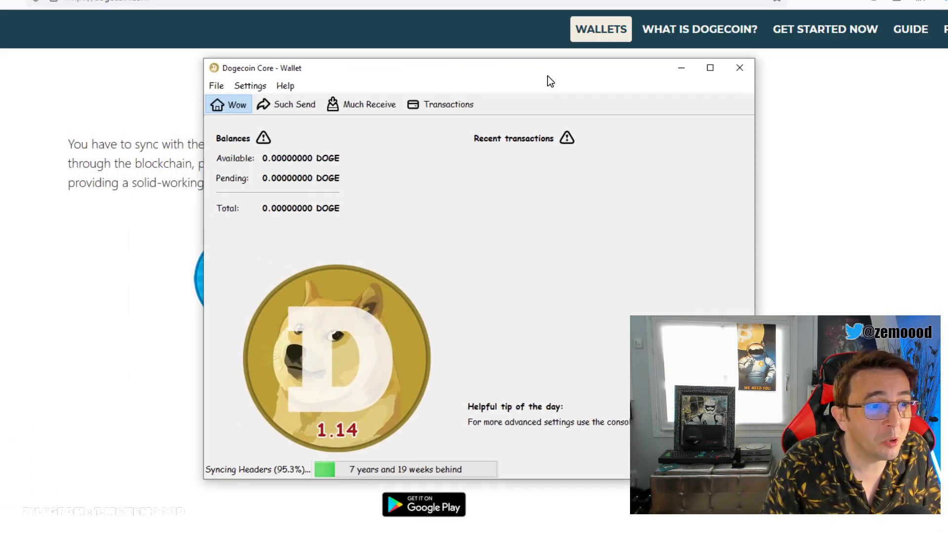
{"action": "left_click_drag", "start_coordinate": [397, 77], "coordinate": [387, 77]}
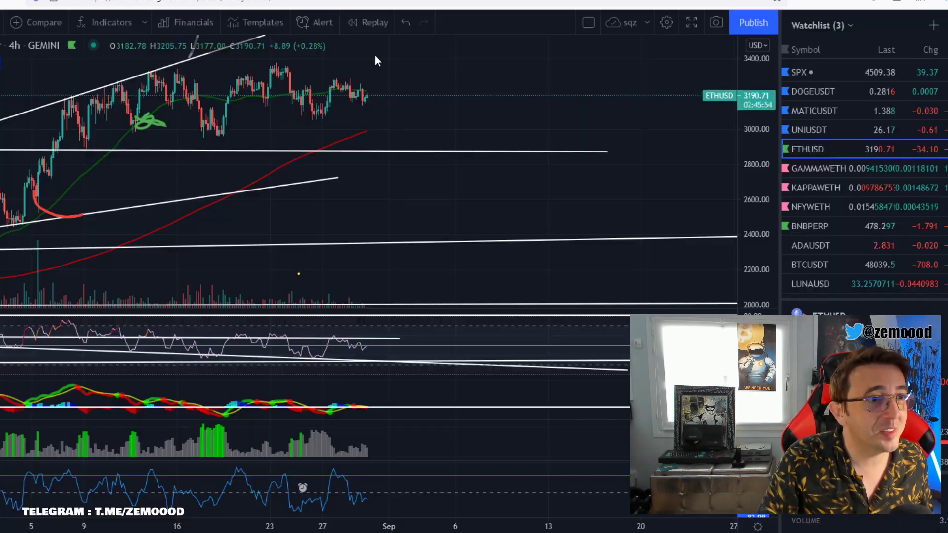
Switch the chart to the BTCUSDT pair from the watchlist
{"action": "left_click", "coordinate": [814, 261]}
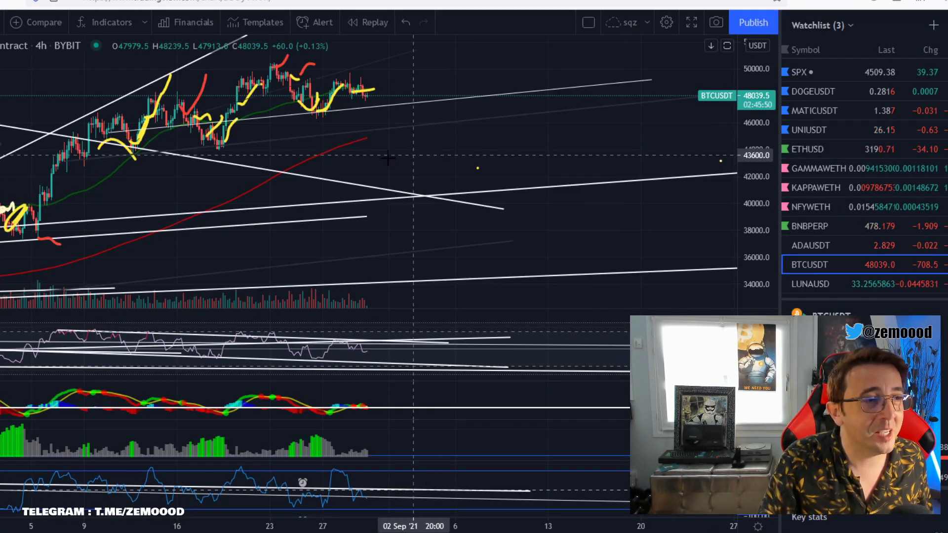
{"action": "scroll", "coordinate": [357, 168], "scroll_direction": "down", "scroll_amount": 2}
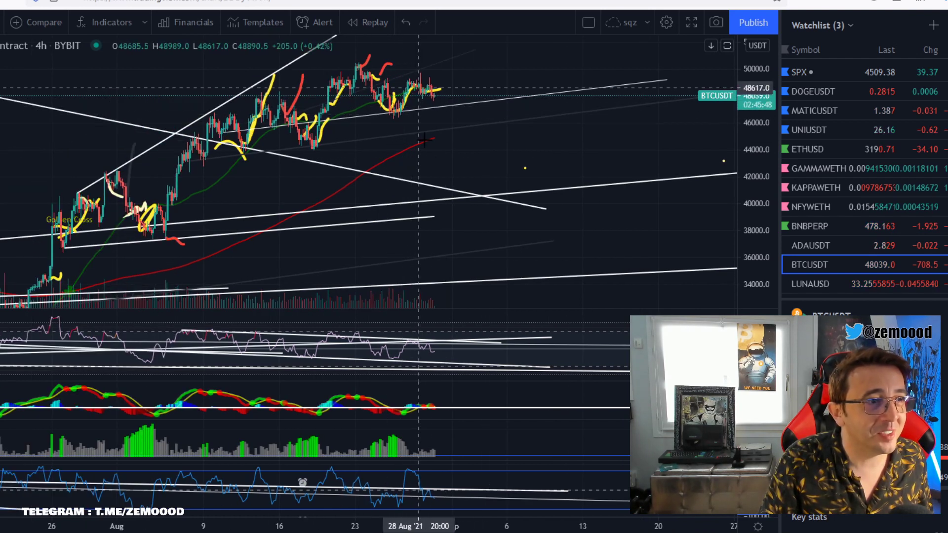
{"action": "scroll", "coordinate": [435, 138], "scroll_direction": "down", "scroll_amount": 1}
{"action": "scroll", "coordinate": [459, 141], "scroll_direction": "up", "scroll_amount": 1}
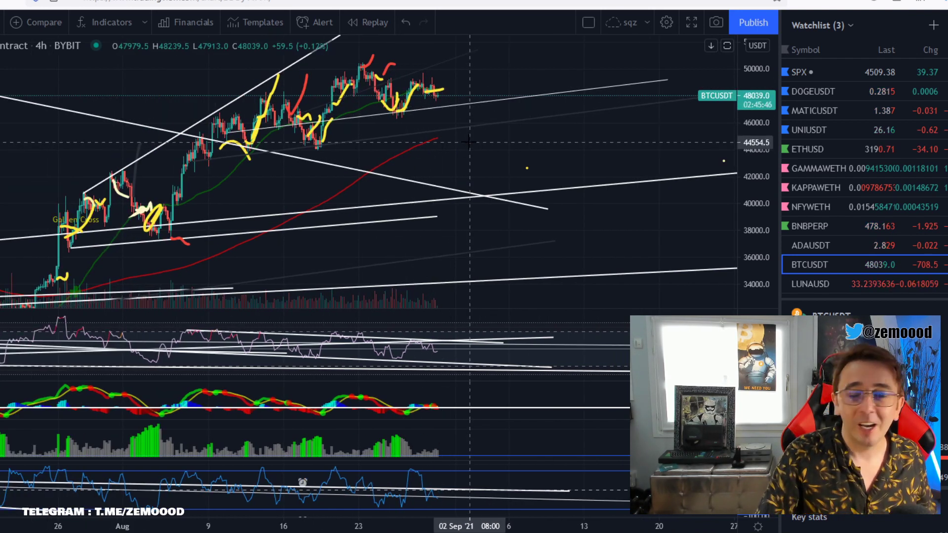